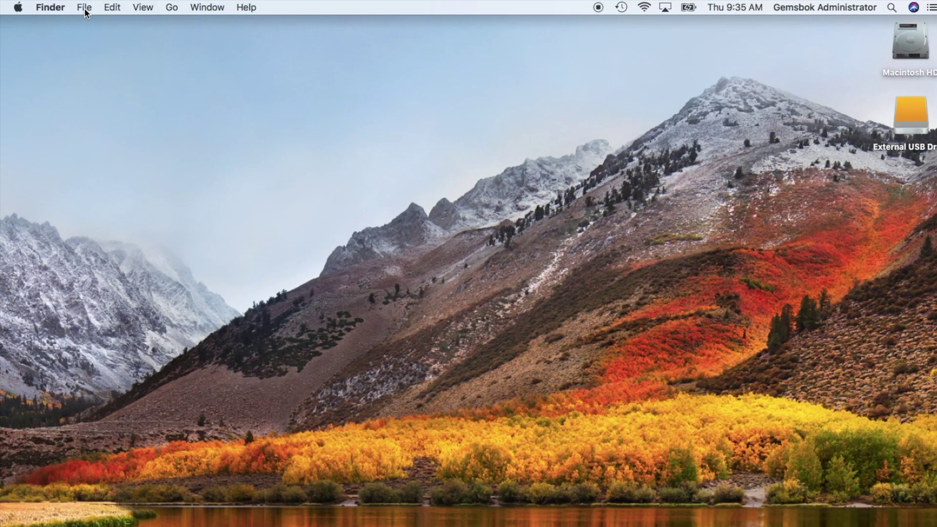
# Open a new Finder window and launch Disk Utility from Applications > Utilities.
pyautogui.click(84, 9)
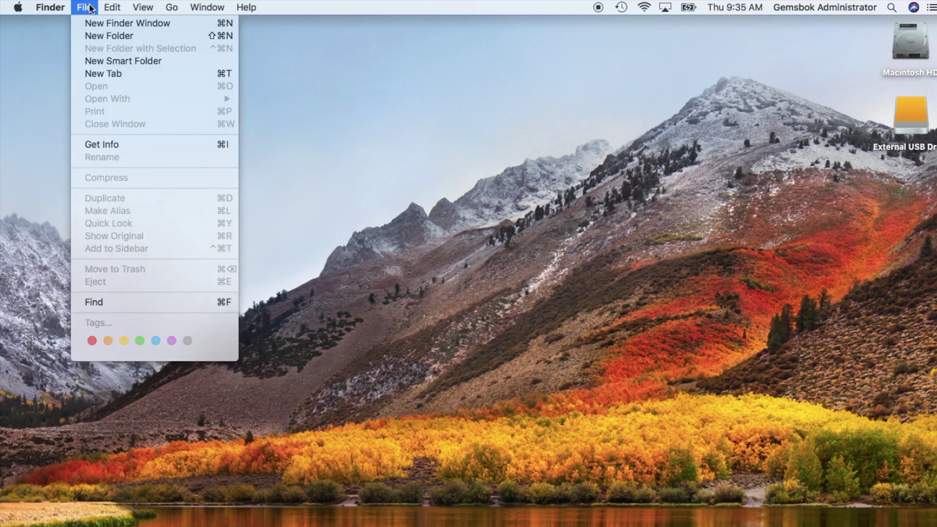
pyautogui.click(104, 26)
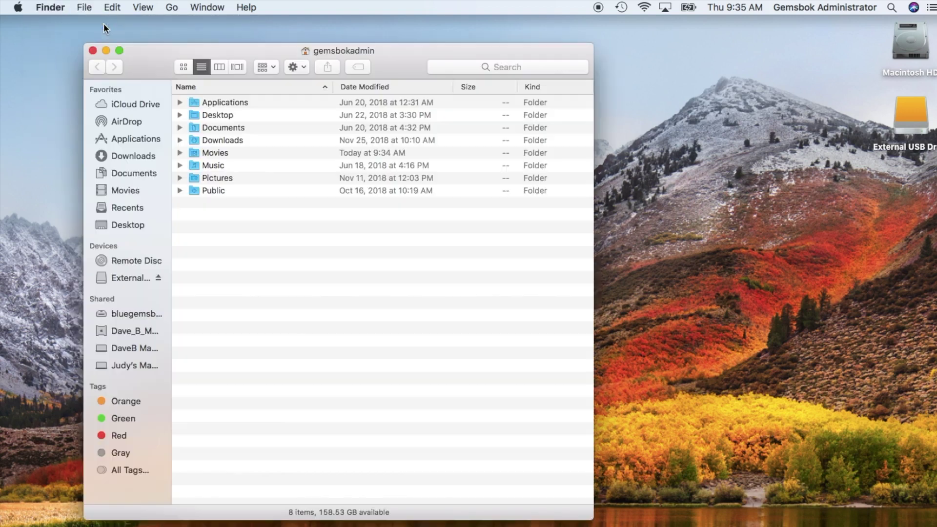
pyautogui.click(135, 140)
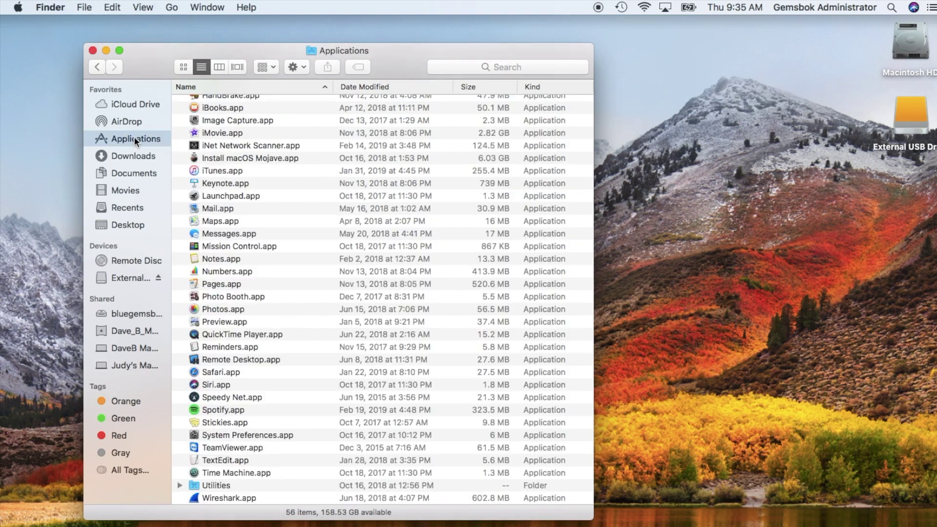
pyautogui.scroll(-3, 253, 182)
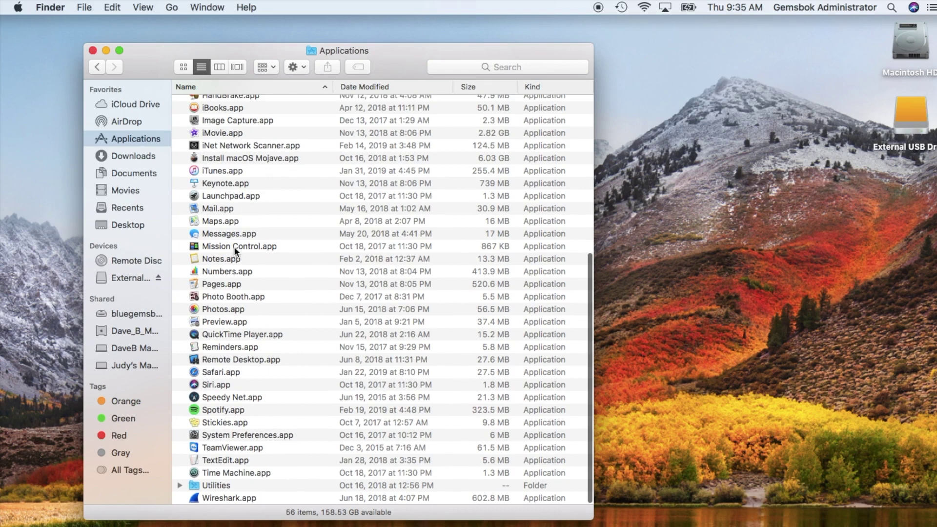
pyautogui.doubleClick(196, 484)
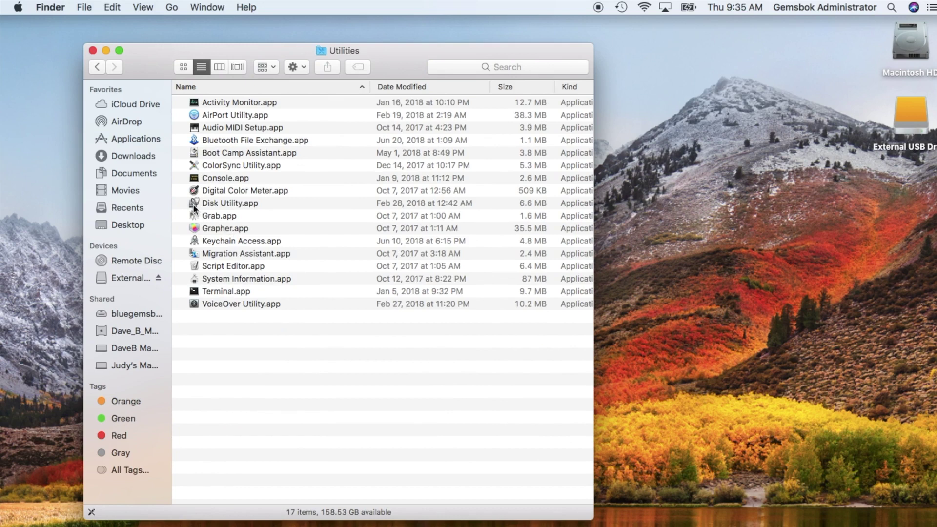
pyautogui.doubleClick(193, 207)
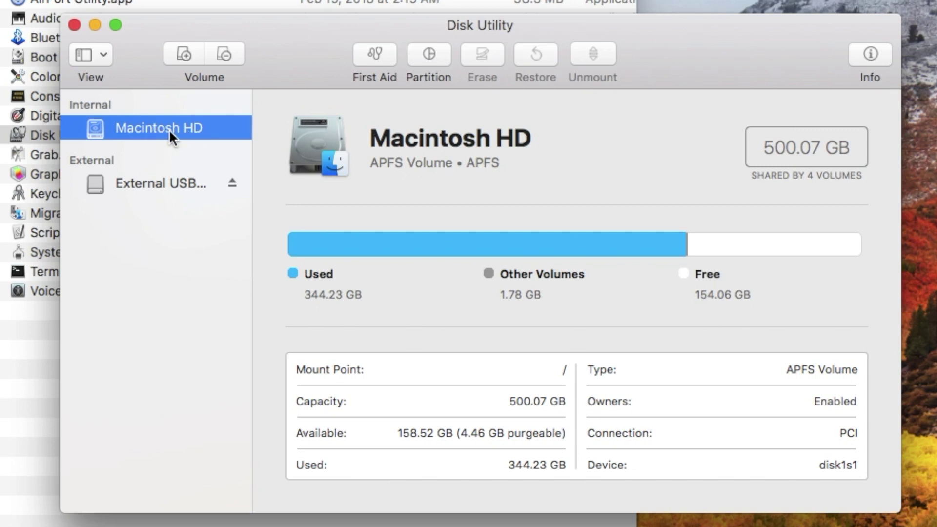
# Select External USB Drive in the sidebar and cancel the rename, keeping the drive's name.
pyautogui.doubleClick(149, 184)
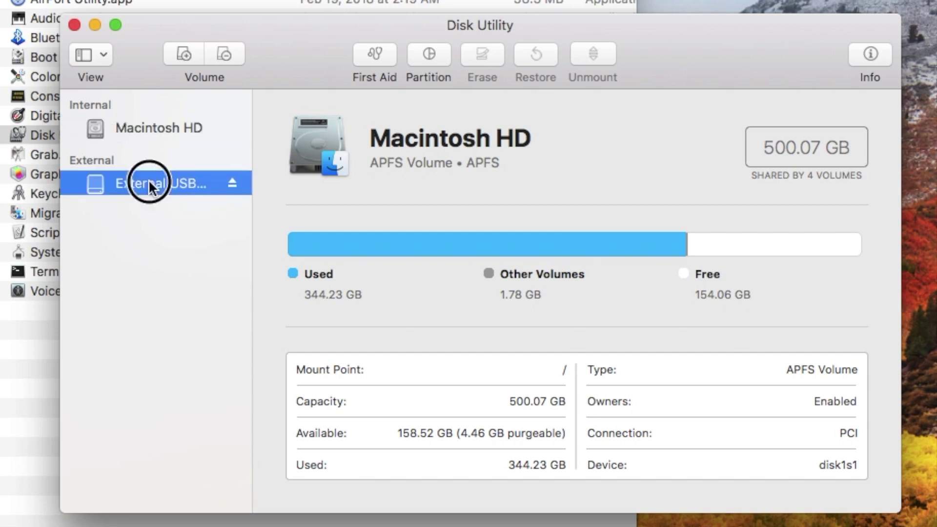
pyautogui.press('Escape')
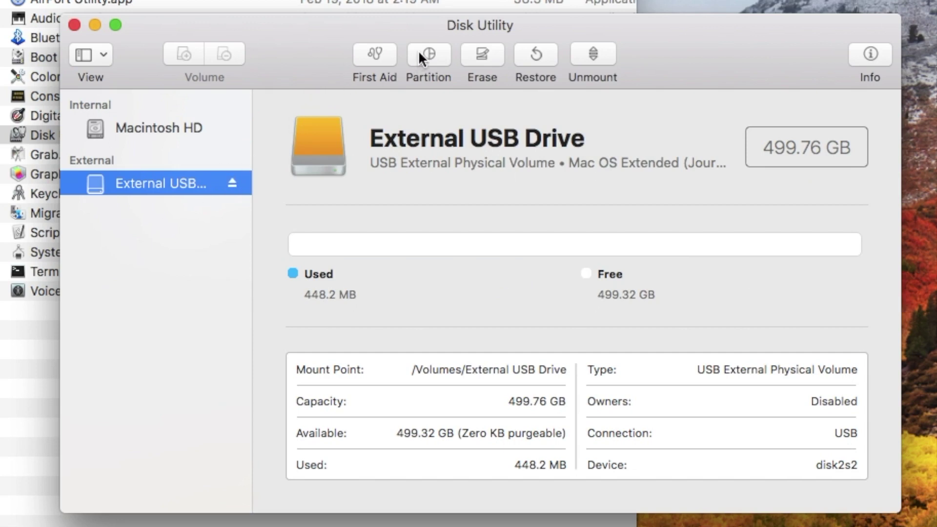
# Open the Erase dialog for External USB Drive.
pyautogui.click(479, 52)
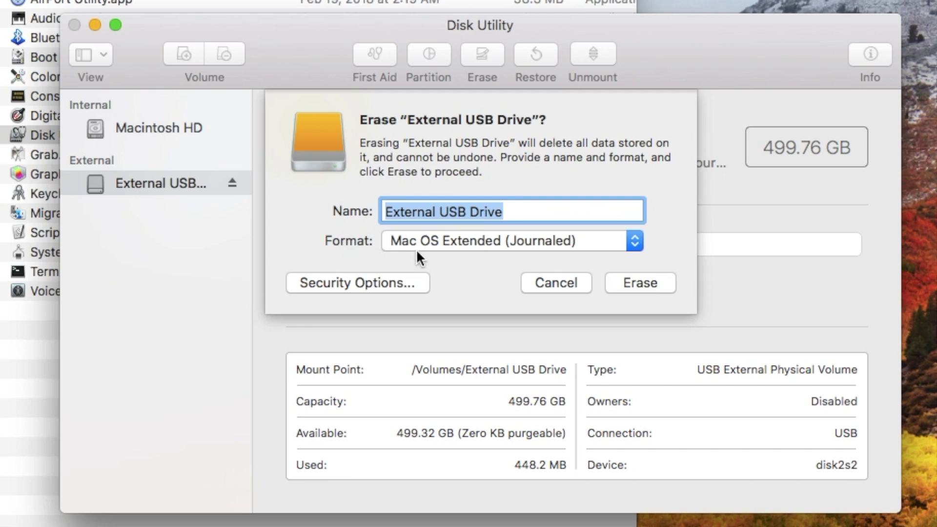
# Open the Format pop-up in the Erase sheet to see the file system choices.
pyautogui.click(609, 241)
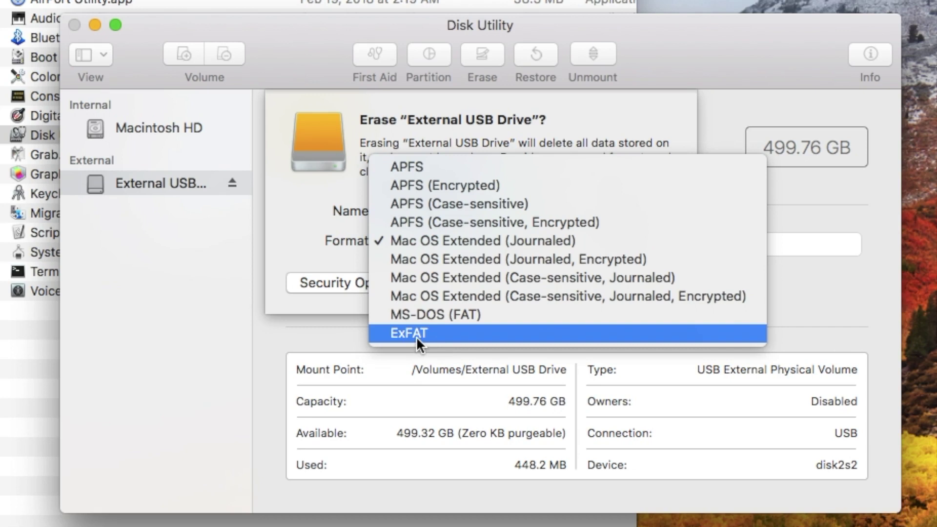
pyautogui.click(396, 341)
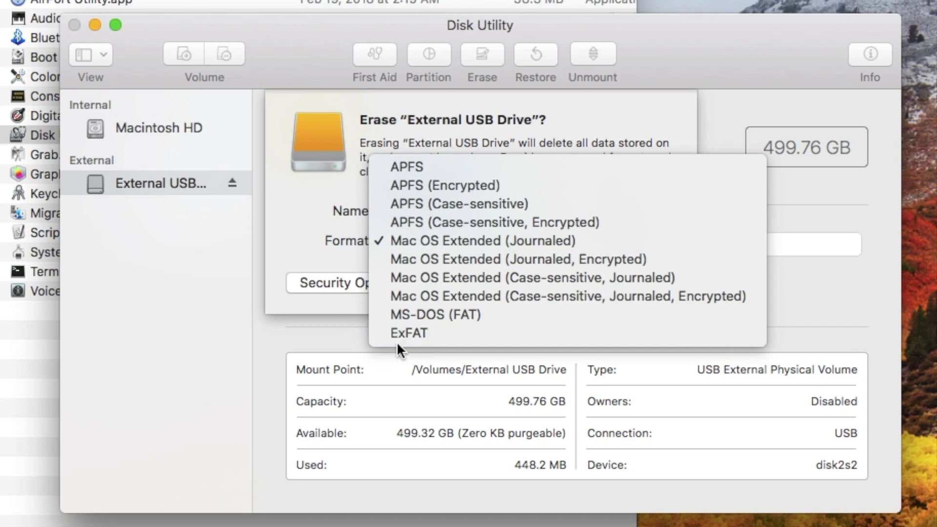
# Name the volume Backup with Mac OS Extended (Journaled) format and open Security Options.
pyautogui.click(480, 240)
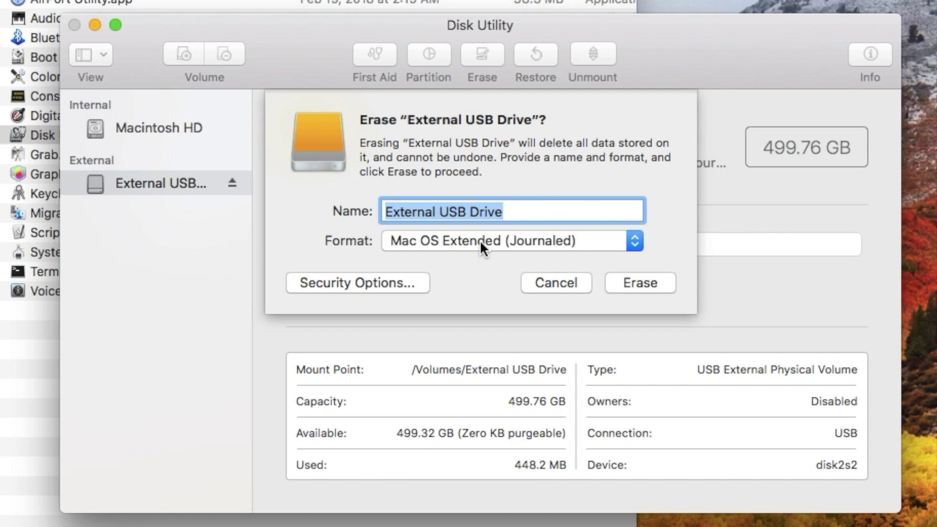
pyautogui.write('Bac')
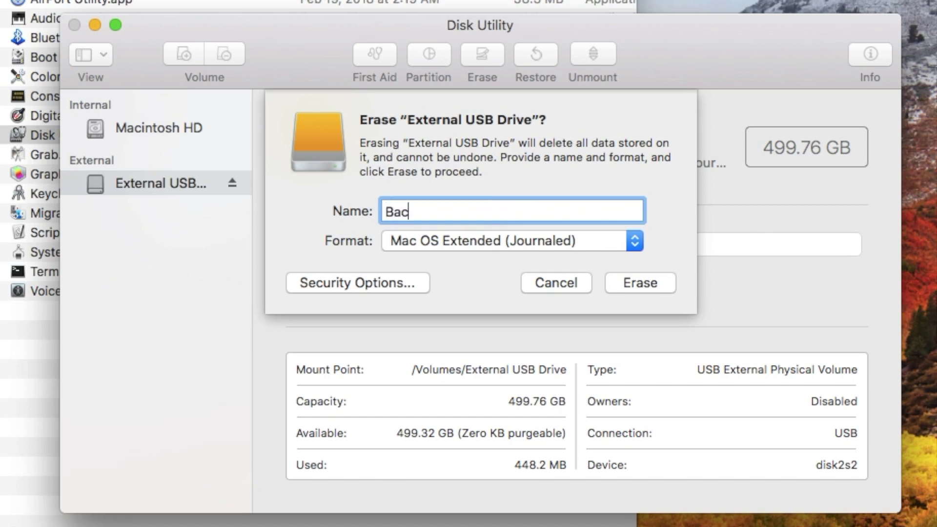
pyautogui.write('kup')
pyautogui.click(468, 247)
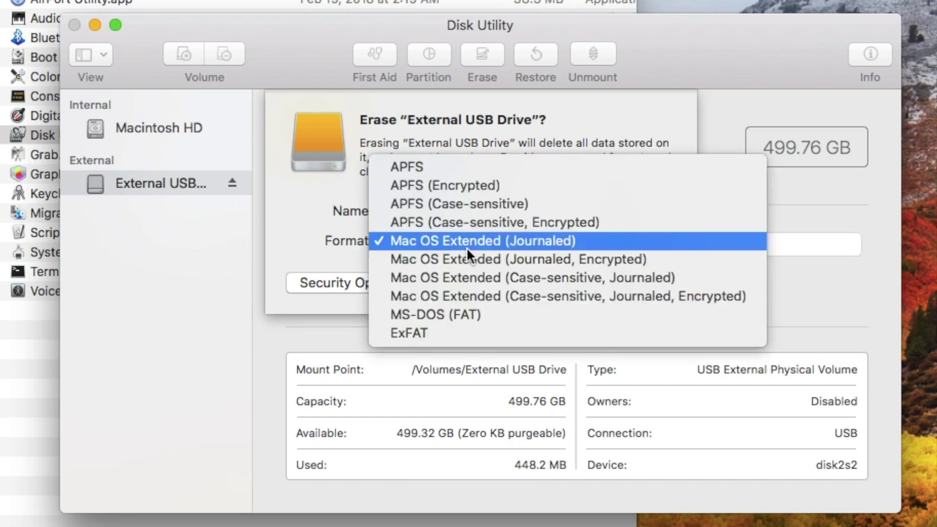
pyautogui.click(441, 246)
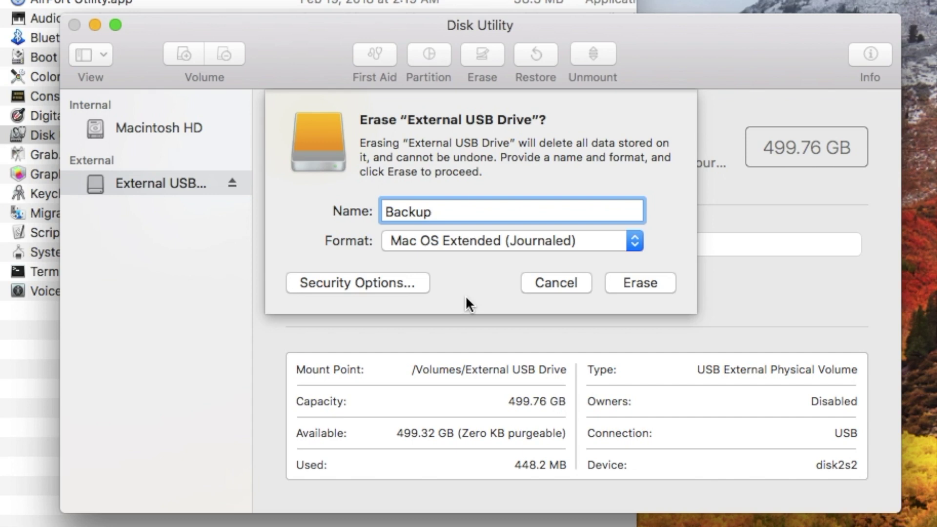
pyautogui.click(390, 285)
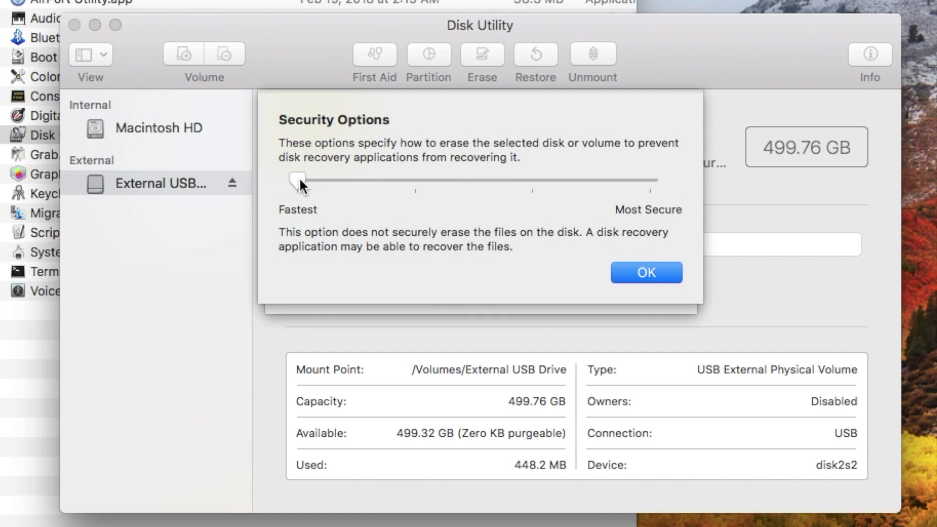
pyautogui.moveTo(301, 181); pyautogui.dragTo(600, 198)
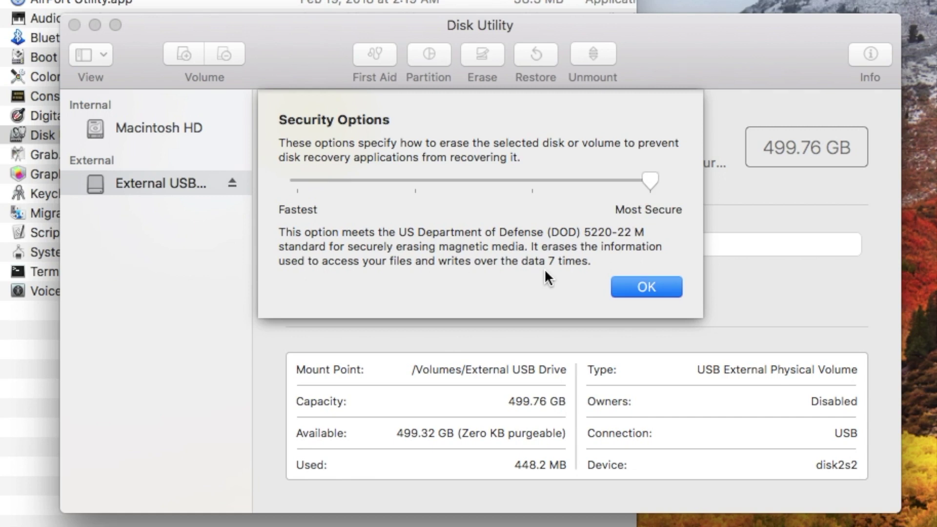
pyautogui.moveTo(645, 182); pyautogui.dragTo(543, 189)
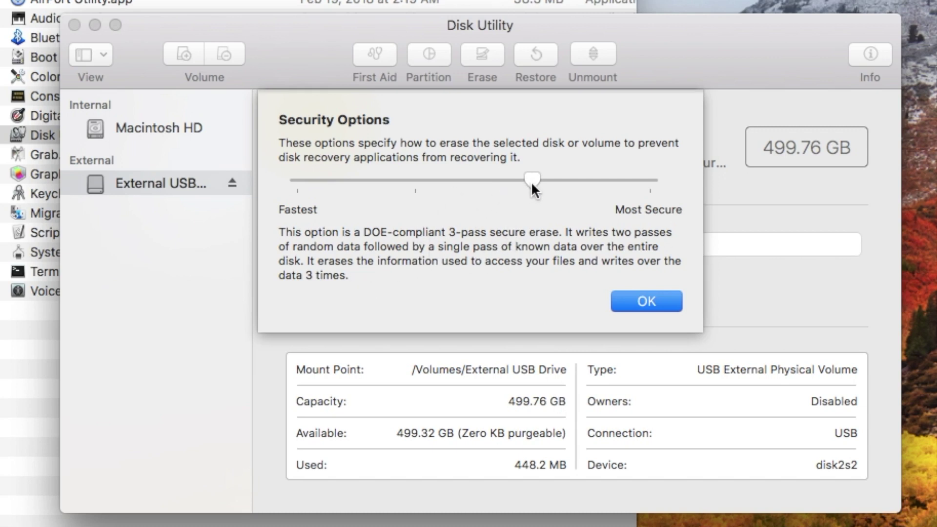
pyautogui.moveTo(530, 181); pyautogui.dragTo(412, 188)
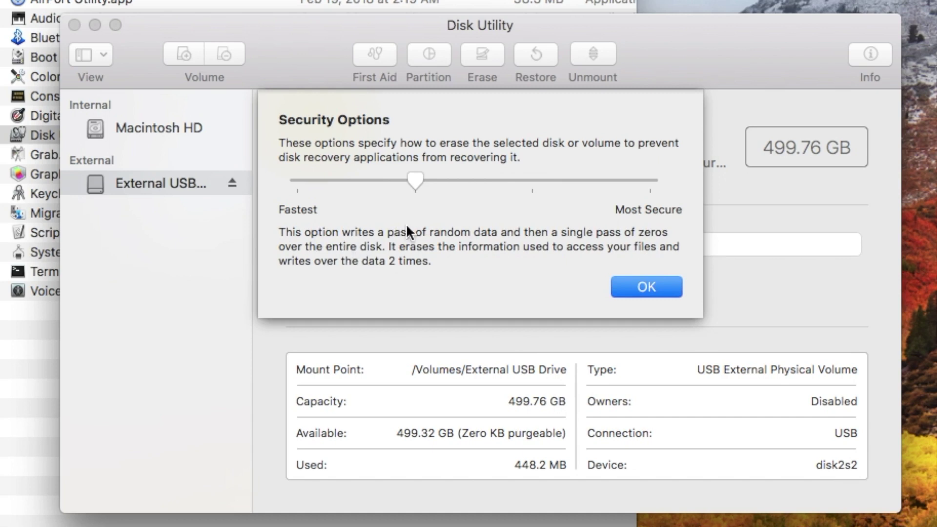
pyautogui.moveTo(416, 180); pyautogui.dragTo(307, 182)
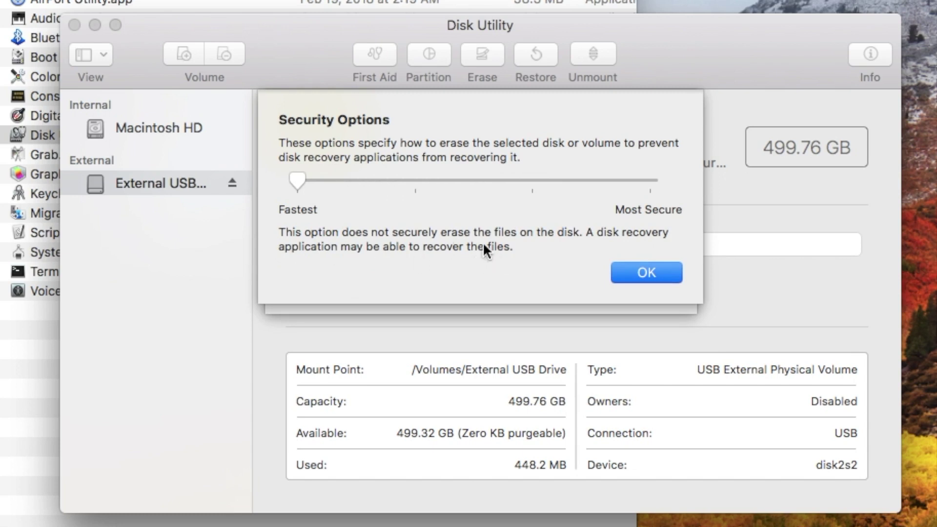
# Keep the Fastest erase level and close Security Options.
pyautogui.click(647, 271)
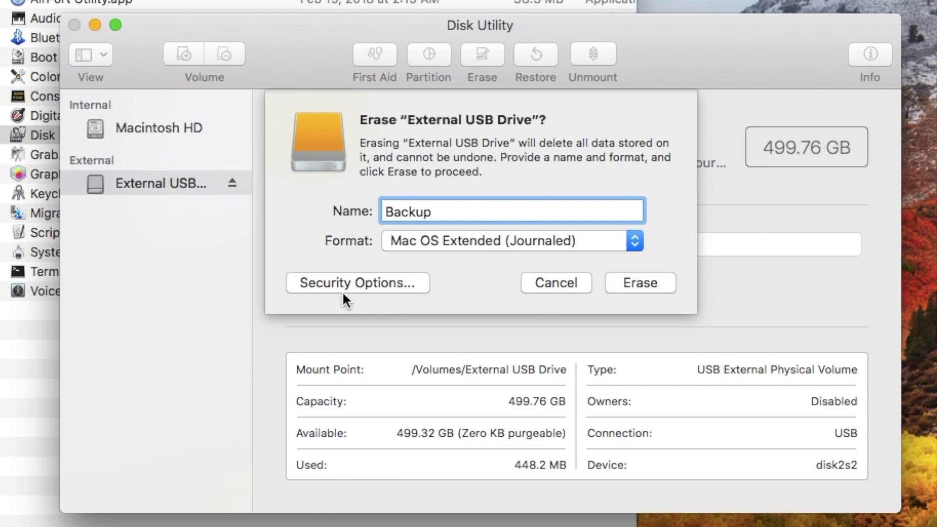
# Erase the drive as Backup and watch the details log until it reports success.
pyautogui.click(640, 282)
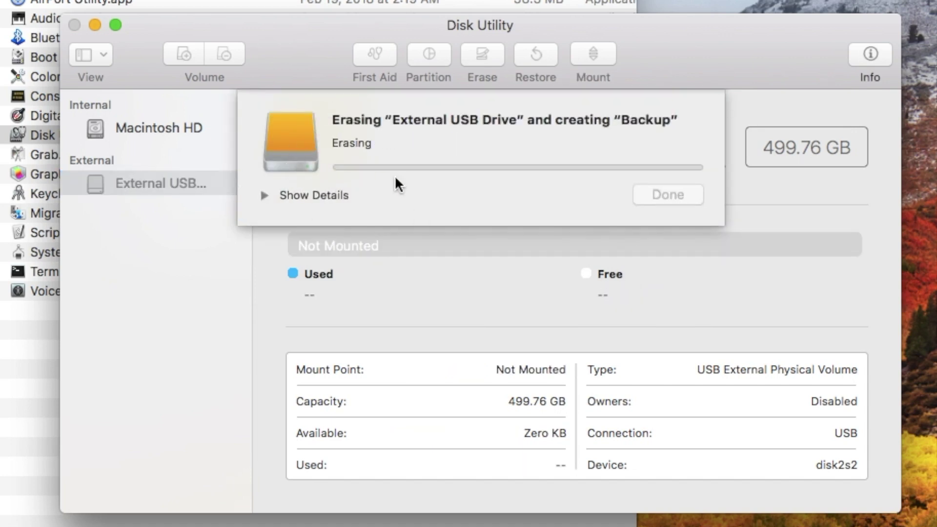
pyautogui.click(264, 195)
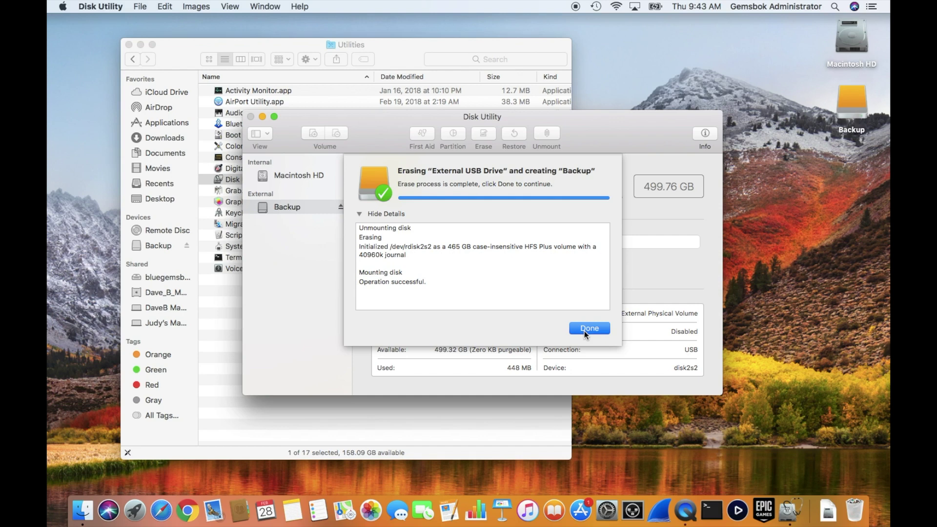
# Dismiss the erase report, quit Disk Utility, close the Utilities window and select the Backup icon.
pyautogui.click(673, 395)
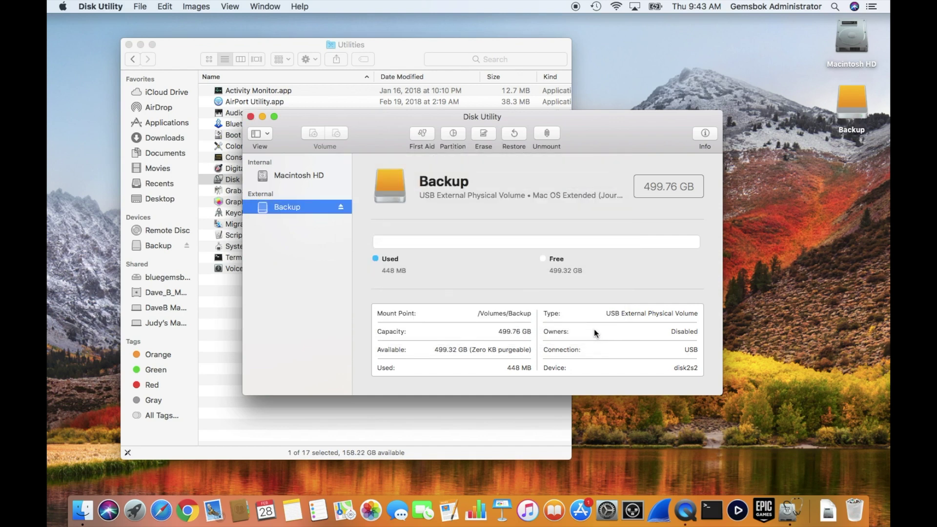
pyautogui.click(108, 8)
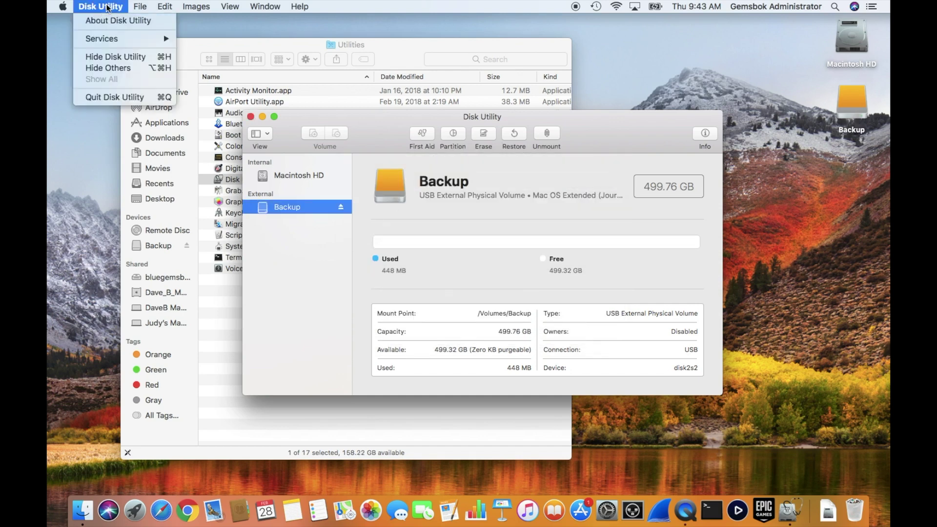
pyautogui.click(104, 95)
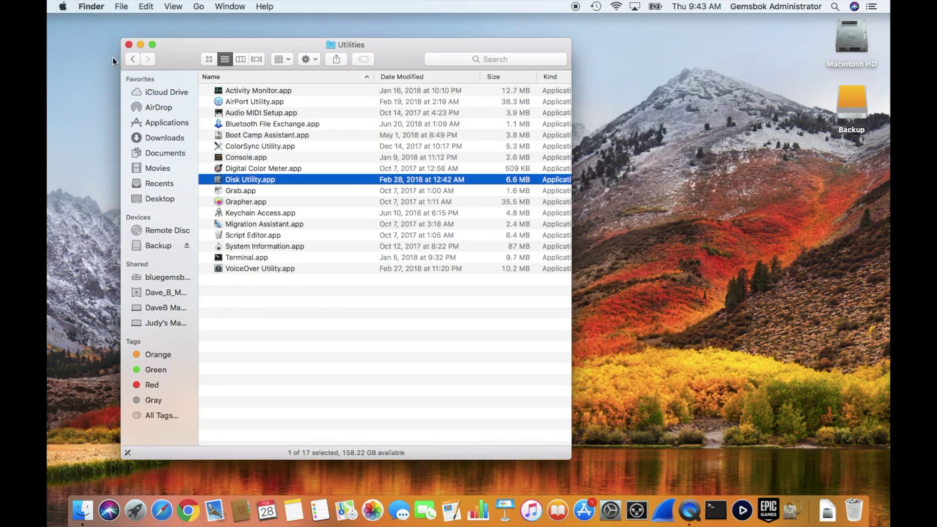
pyautogui.click(129, 44)
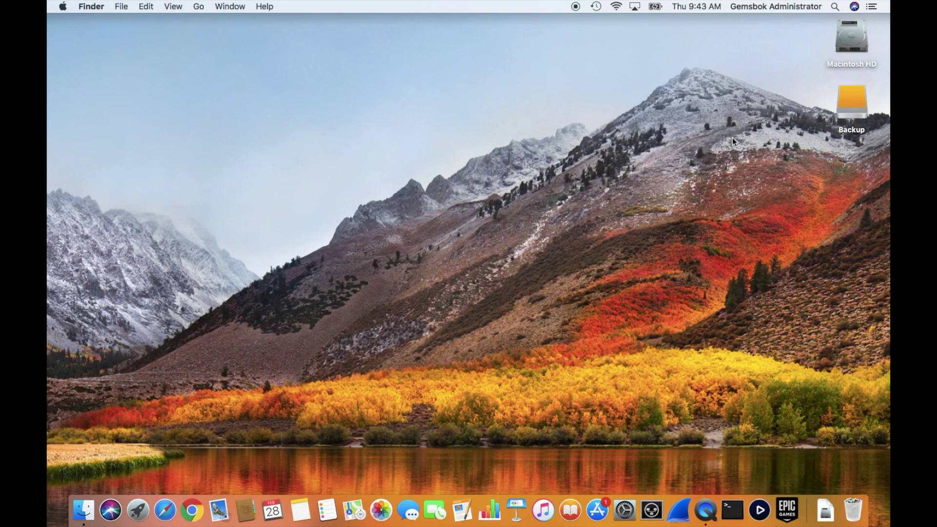
pyautogui.click(853, 102)
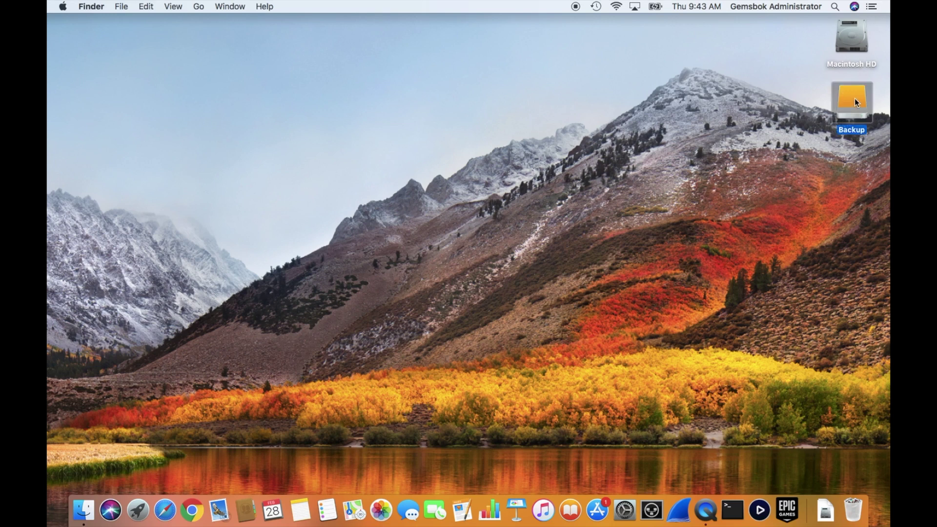
# Open the Backup drive from the desktop and let Time Machine use it as the backup disk.
pyautogui.doubleClick(854, 101)
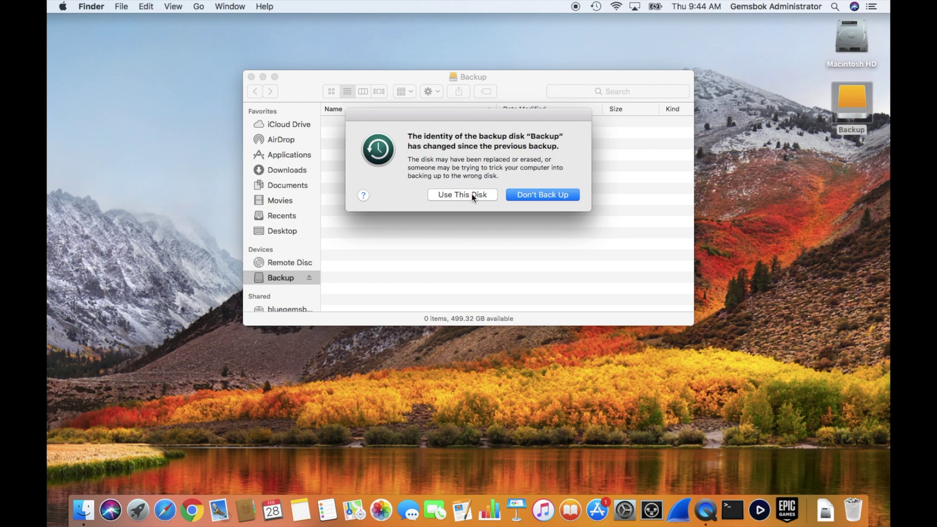
pyautogui.click(458, 194)
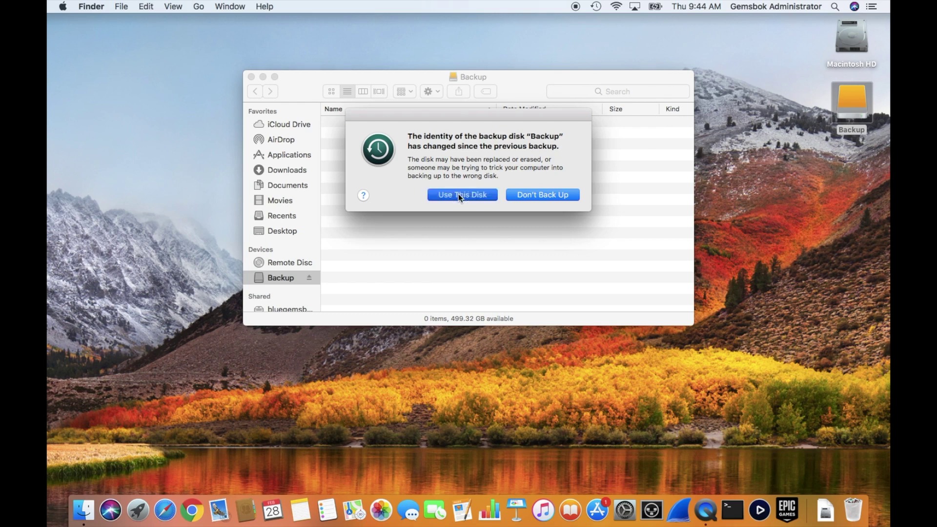